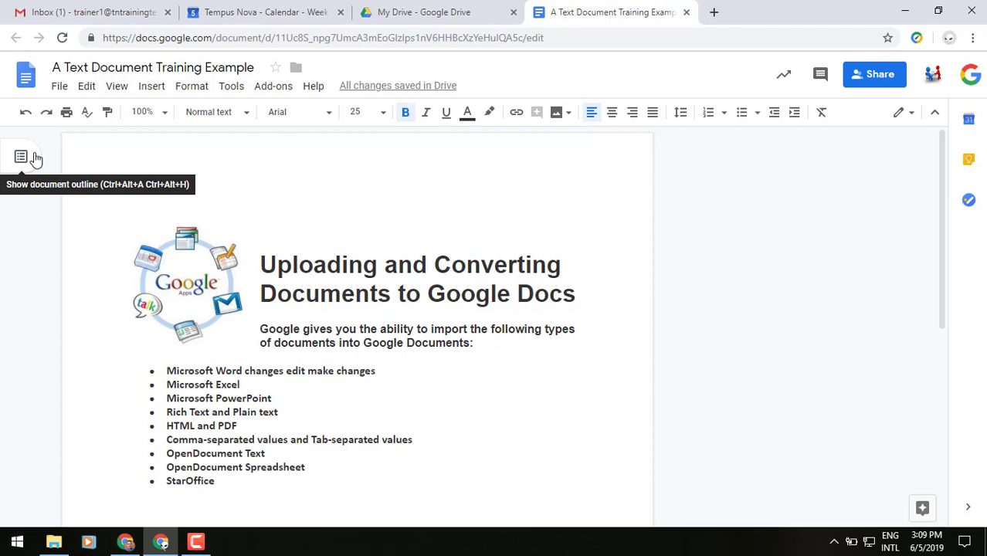
- Add two blank lines after 'Documents:' below the introductory paragraph
click(22, 157)
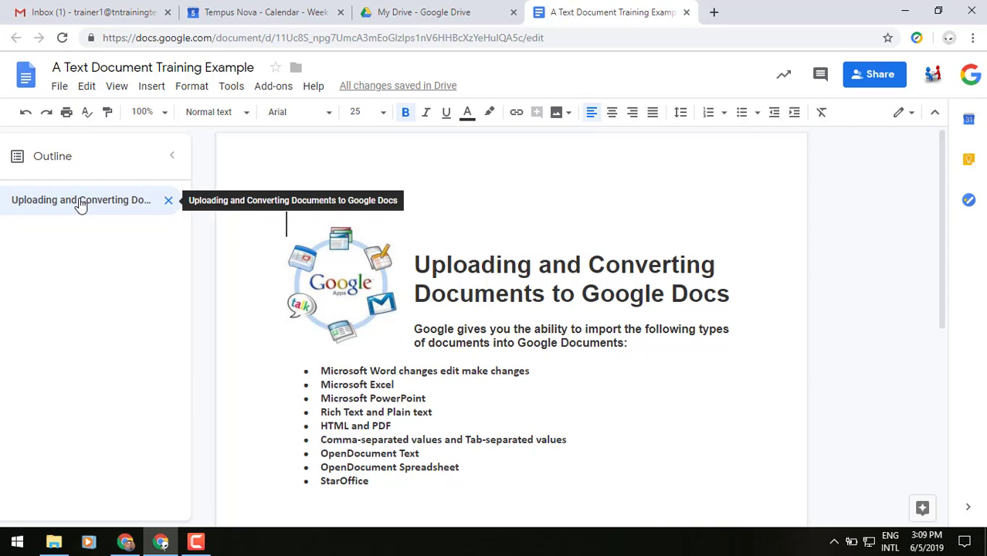
click(172, 155)
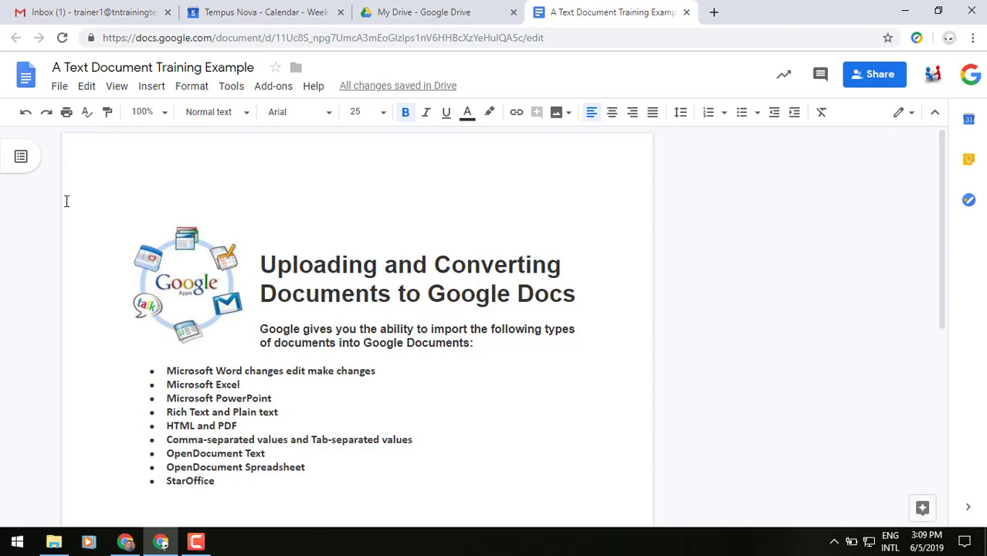
click(501, 352)
key(Return)
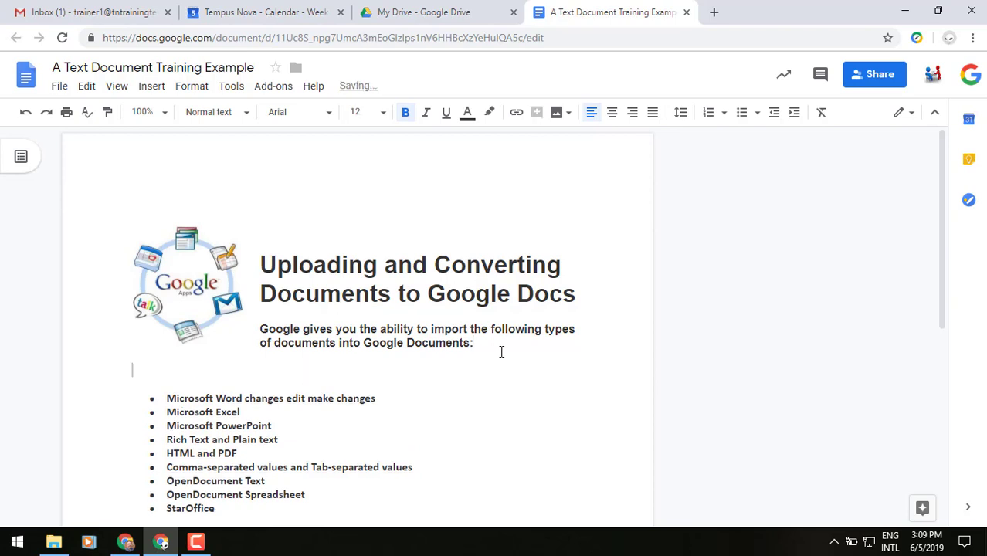
key(Return)
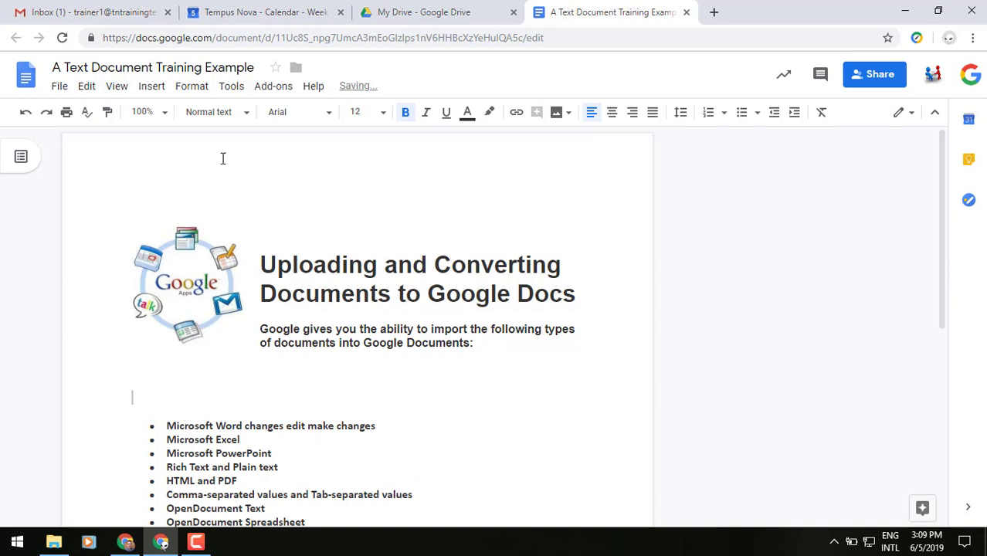
- Insert a continuous section break at the blank line before the bullet list
click(152, 86)
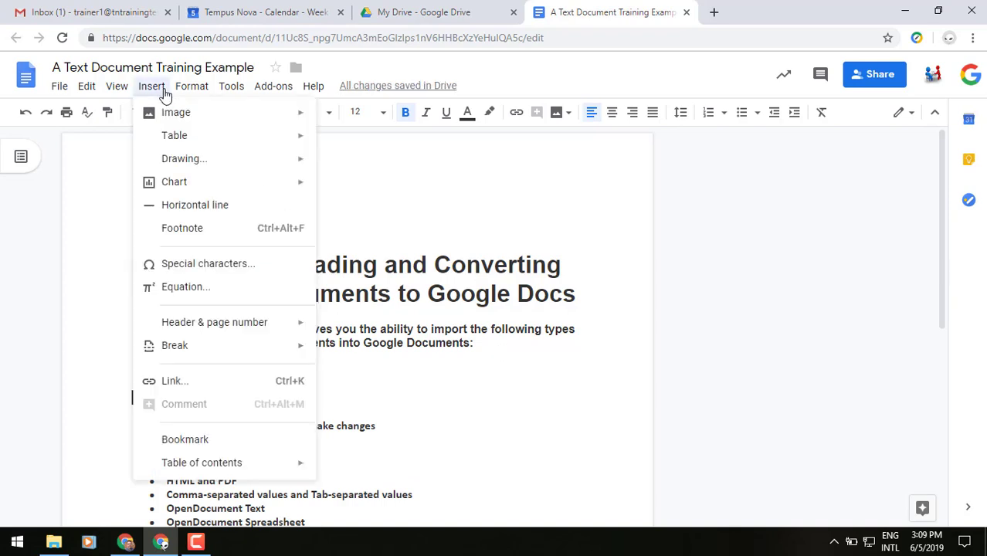
mouse_move(174, 345)
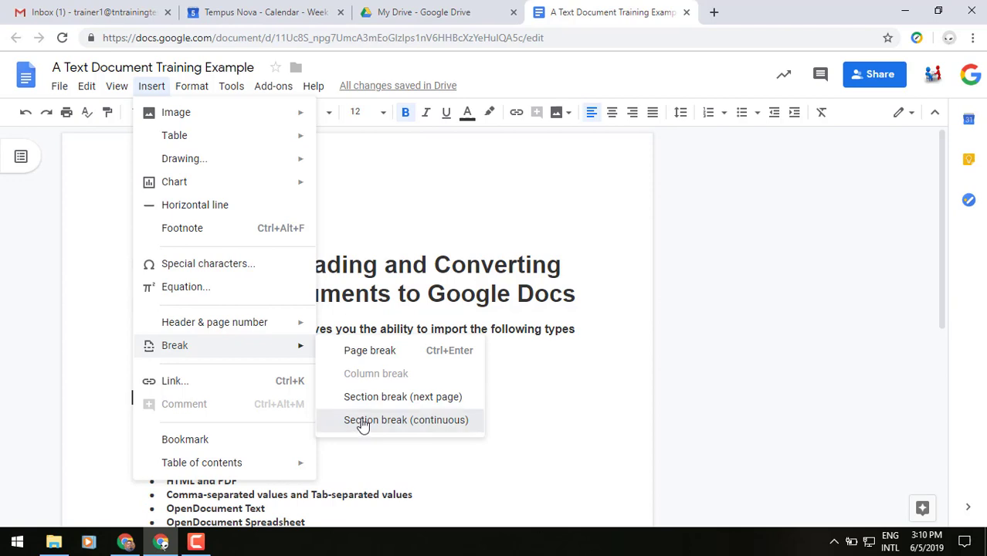
click(363, 423)
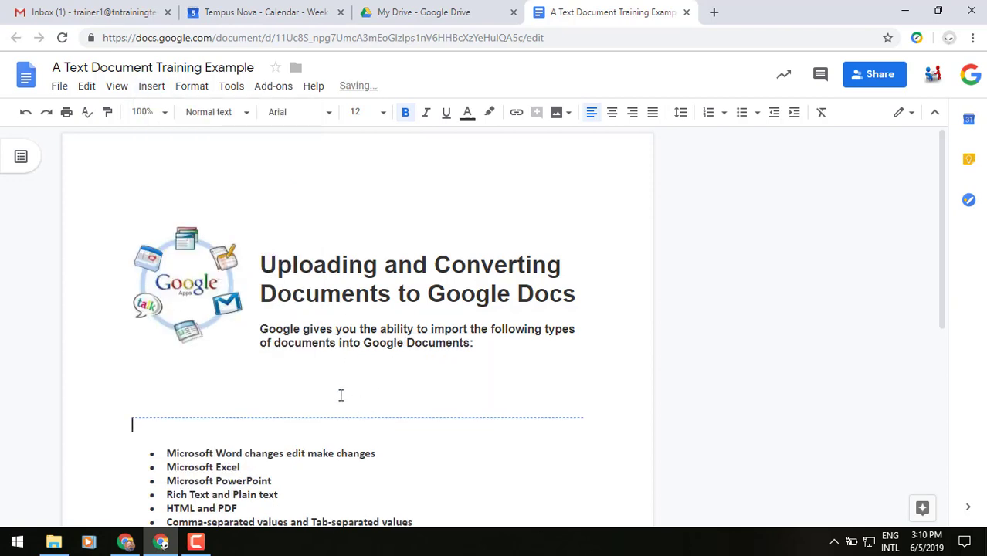
scroll(342, 403, down, 2)
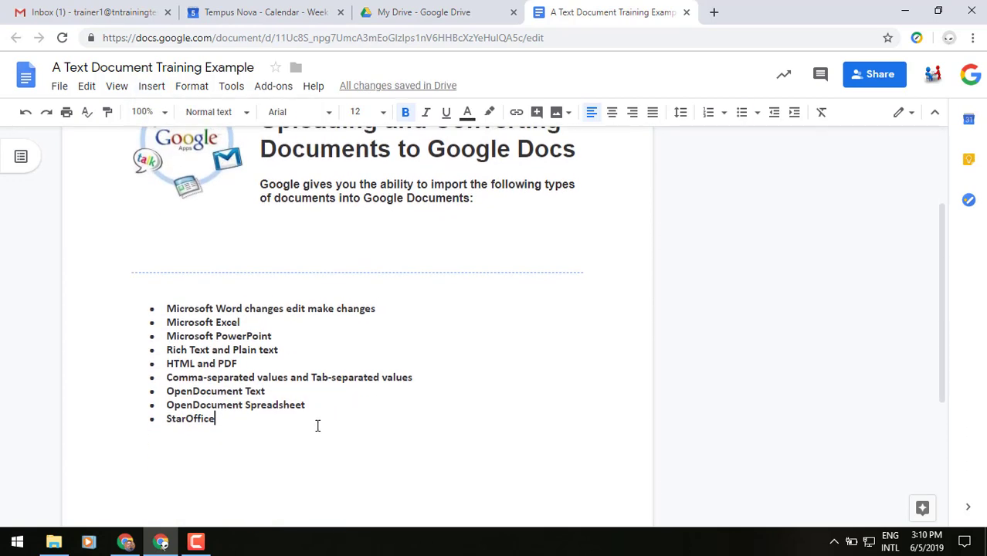
- Add a new line after 'StarOffice' and insert a next-page section break there
click(316, 425)
key(Return)
key(Return)
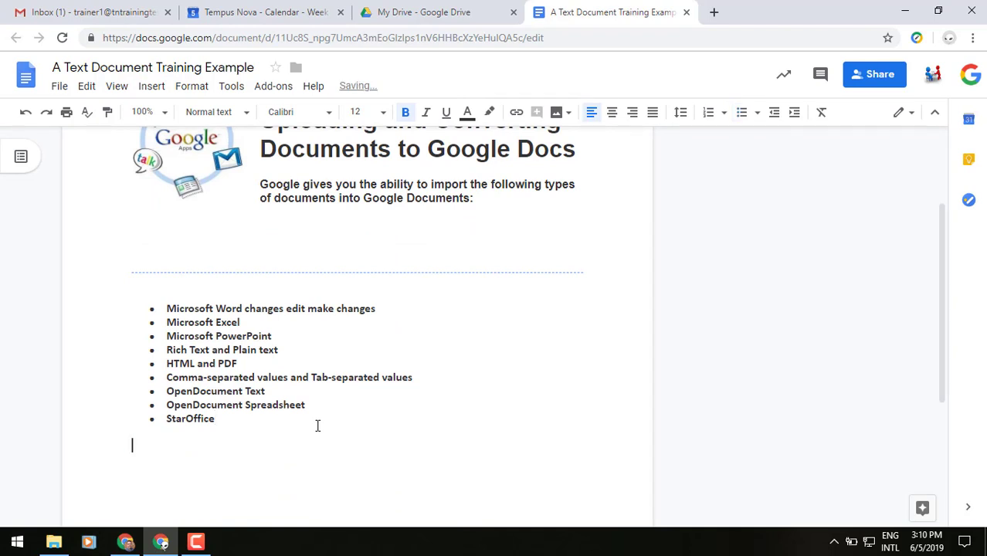
click(119, 87)
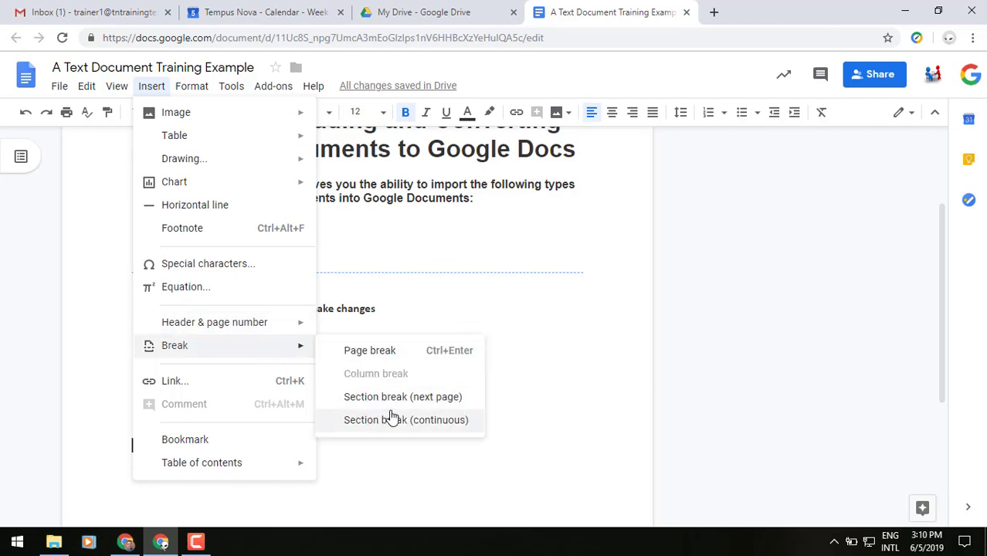
click(393, 398)
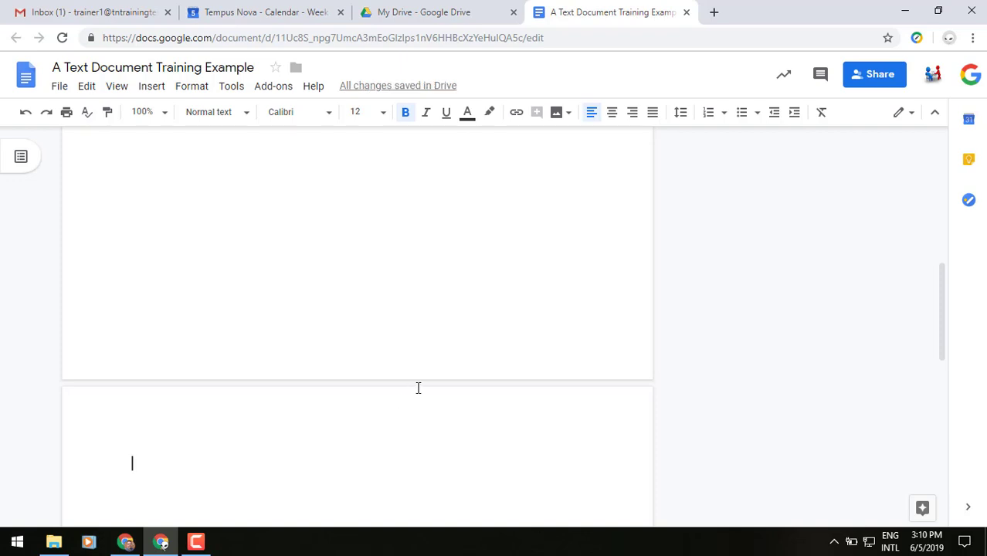
scroll(417, 387, up, 1)
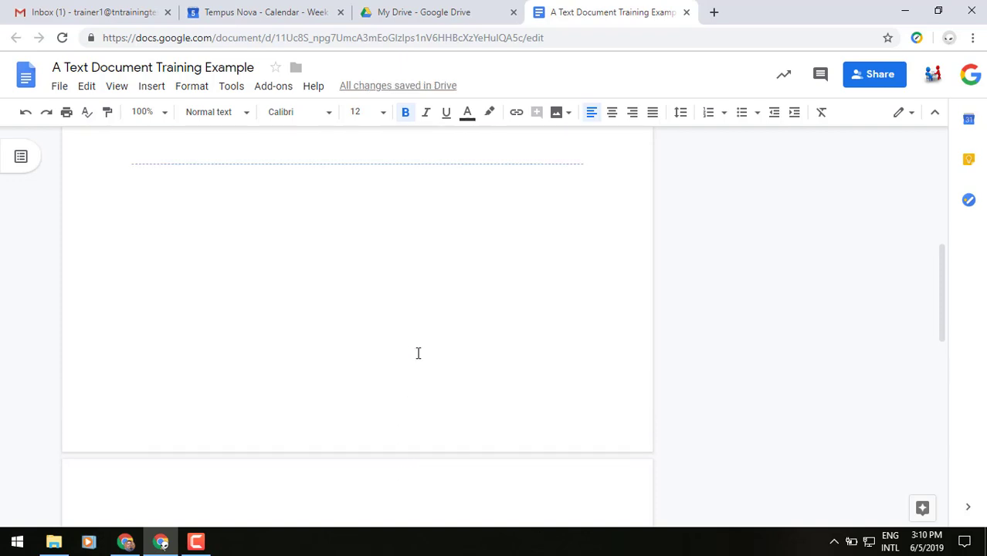
- Turn on Show section breaks so dashed lines mark the breaks around the list
click(116, 86)
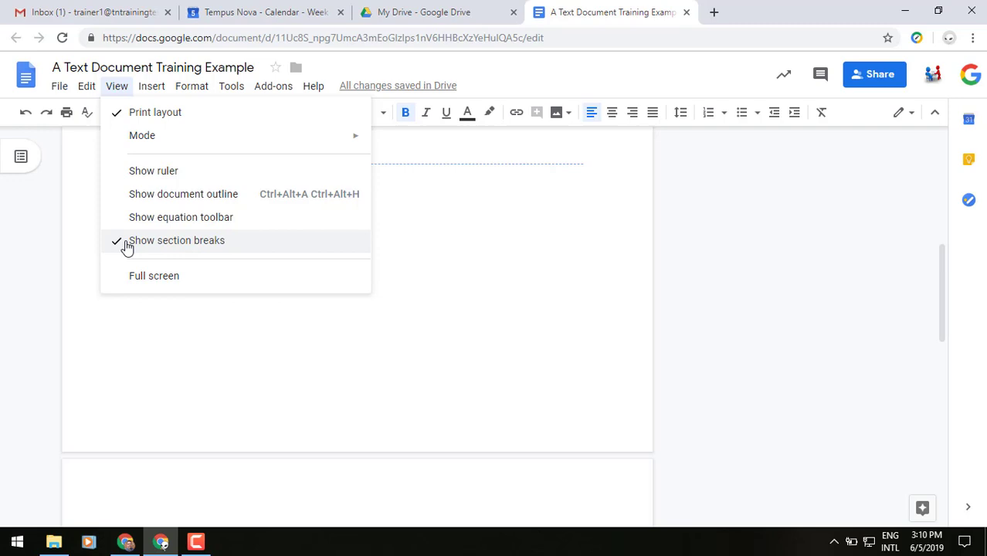
scroll(551, 278, up, 1)
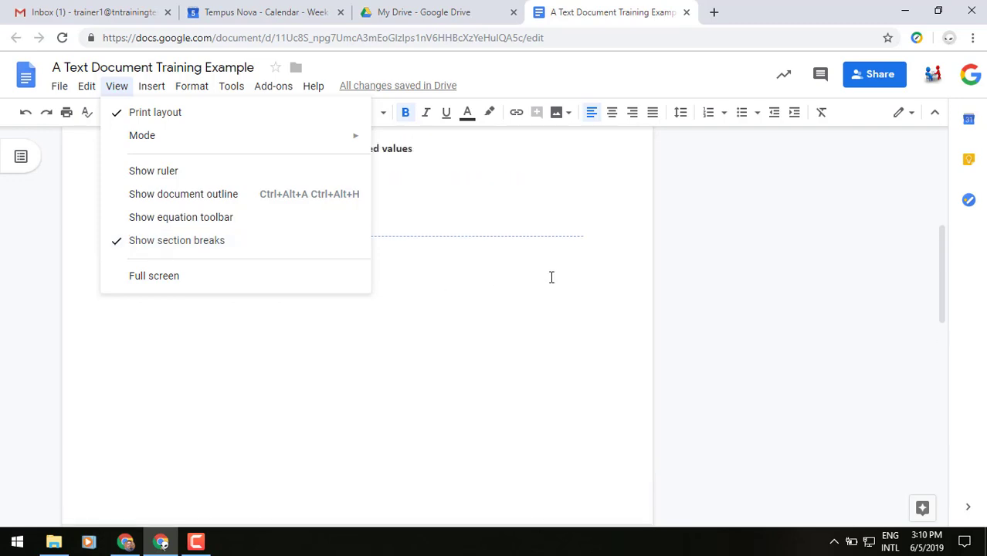
click(710, 217)
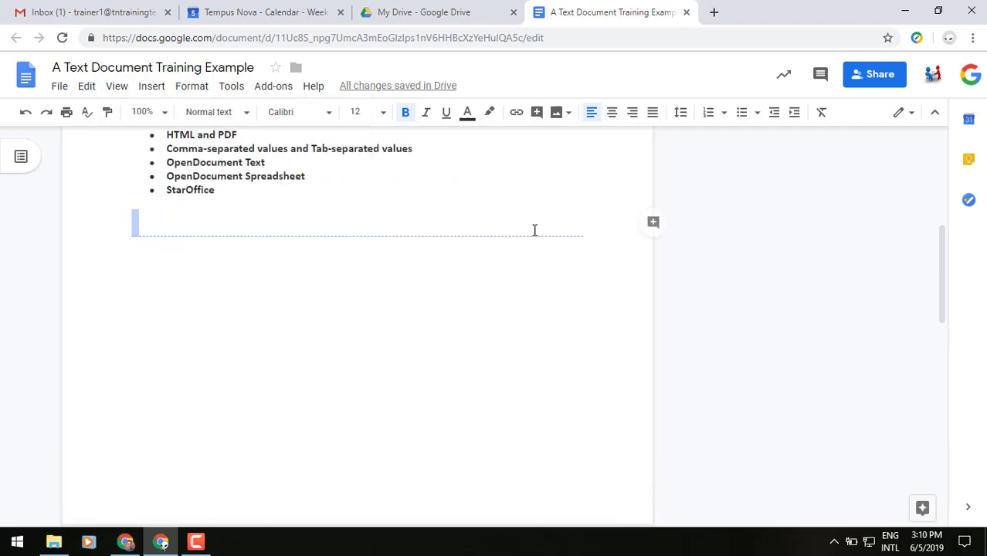
scroll(539, 235, up, 1)
scroll(538, 235, up, 2)
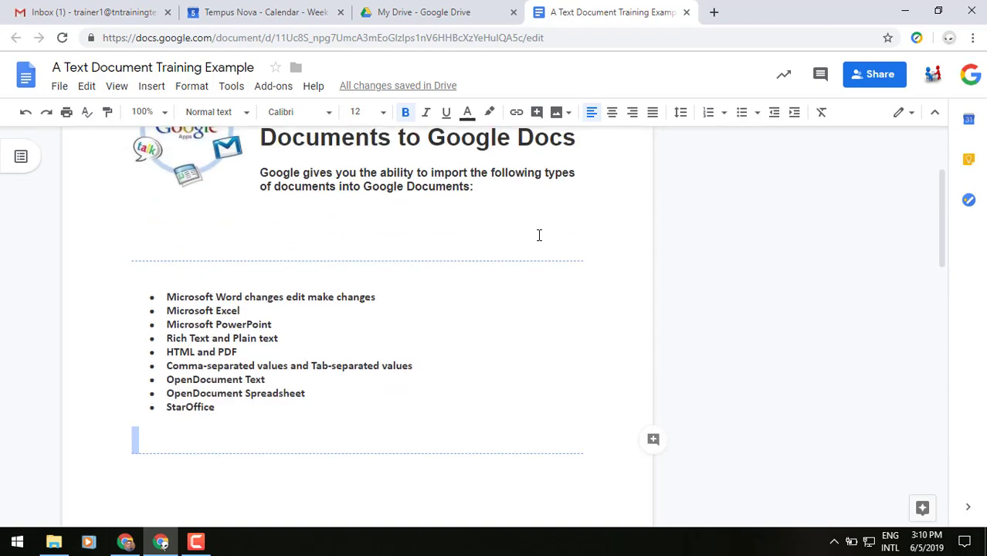
click(129, 92)
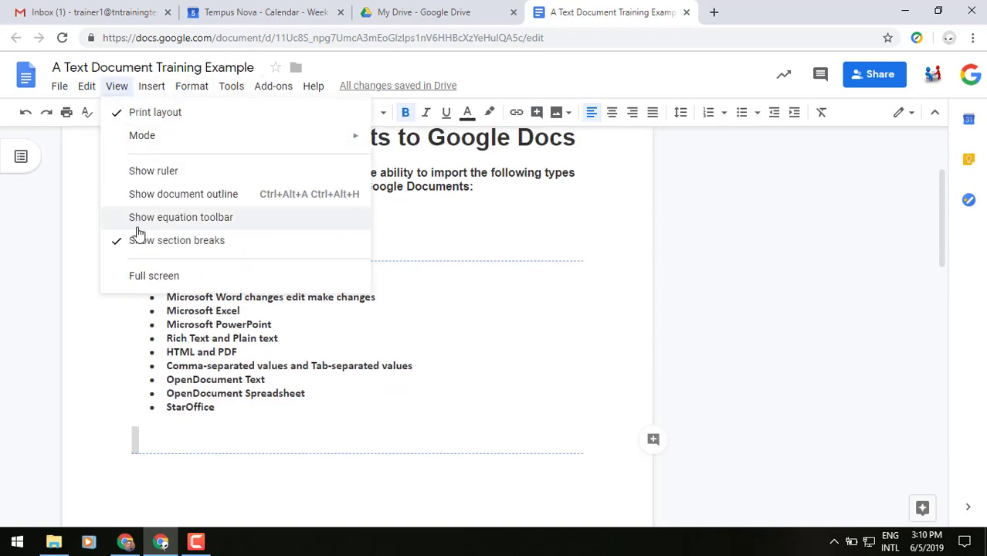
click(138, 251)
click(680, 365)
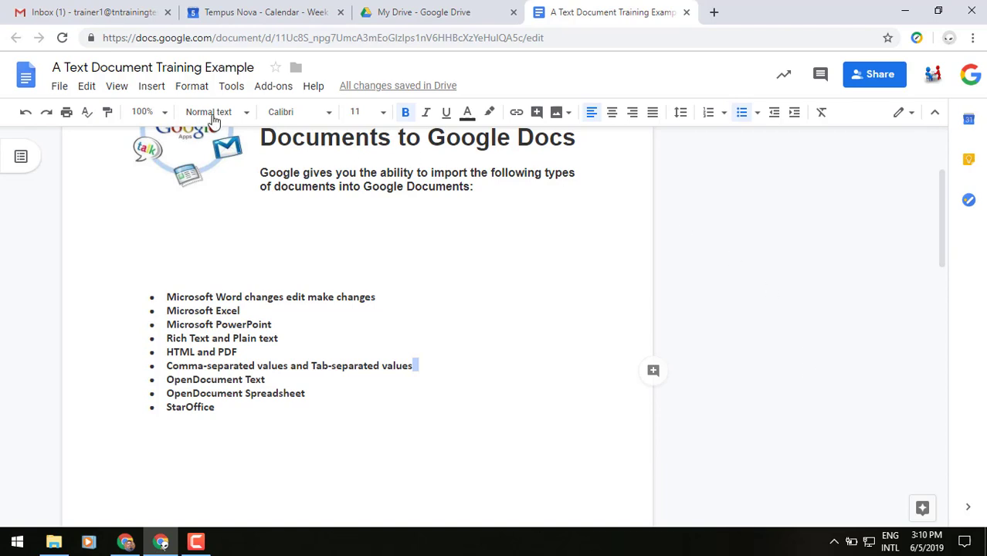
click(117, 90)
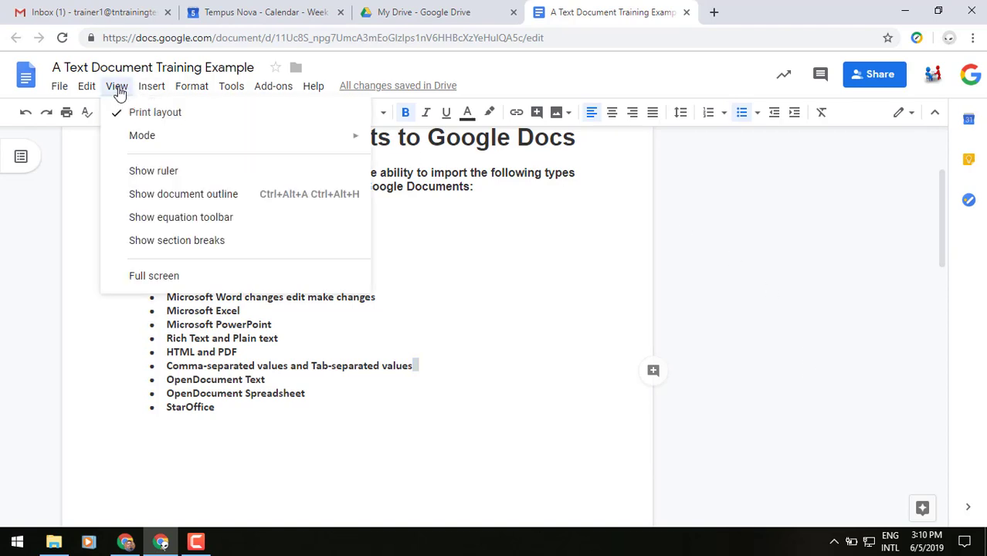
click(116, 251)
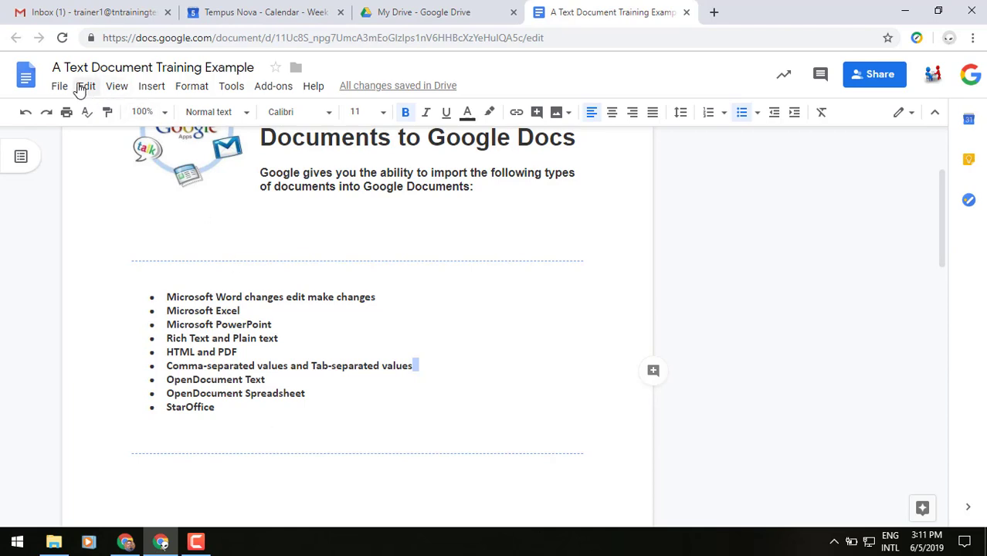
- Show the ruler and indent the empty line above the list to 0.44" left, 5.13" right
click(116, 87)
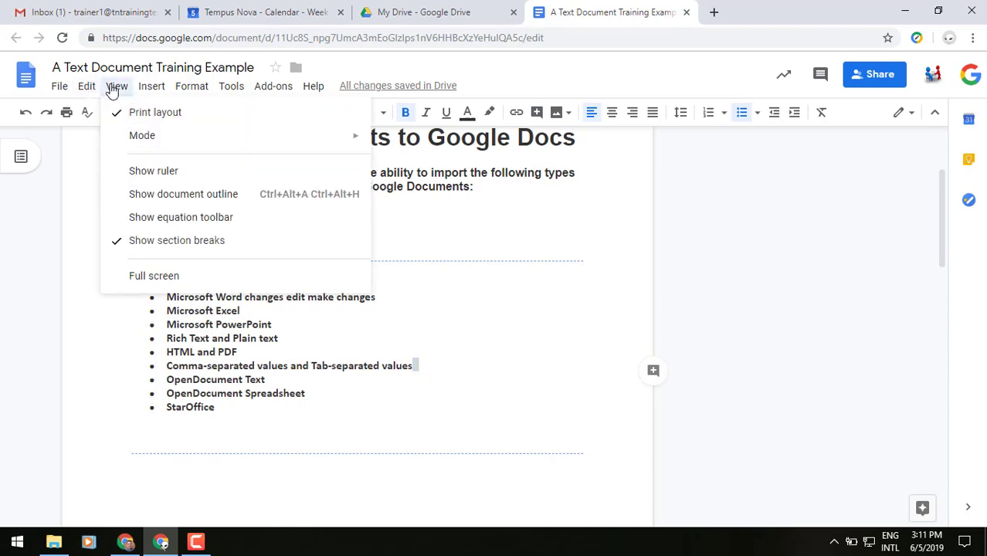
click(137, 172)
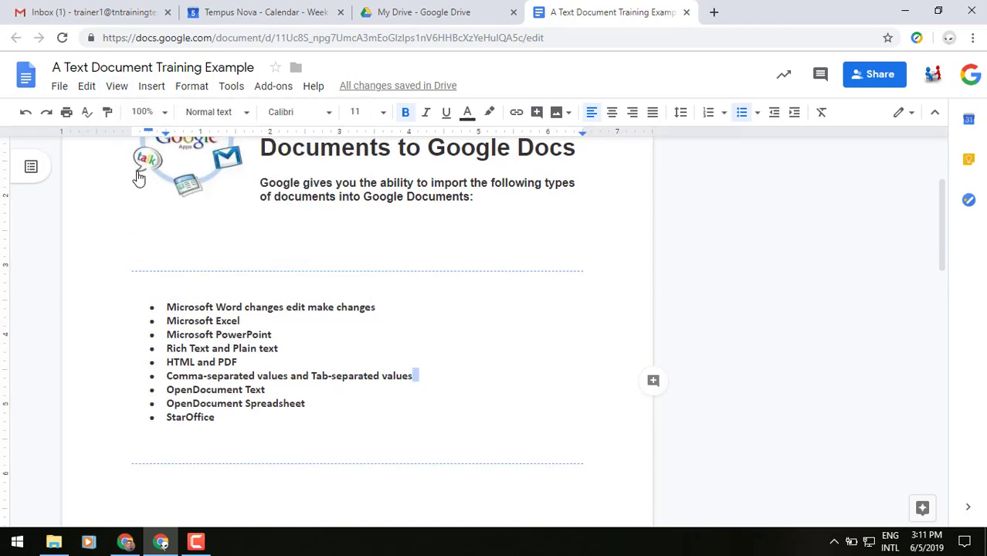
click(159, 288)
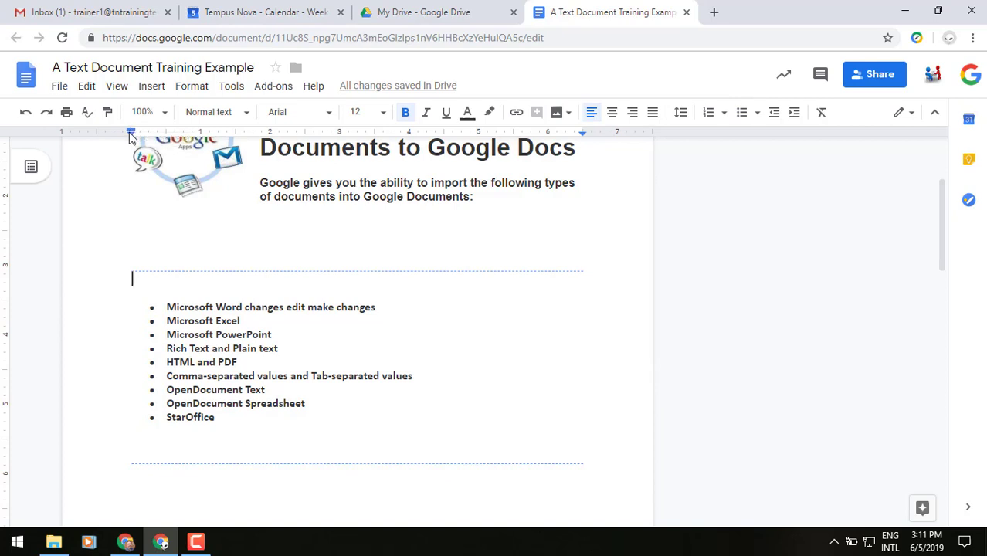
drag(129, 132, 193, 145)
drag(585, 137, 489, 143)
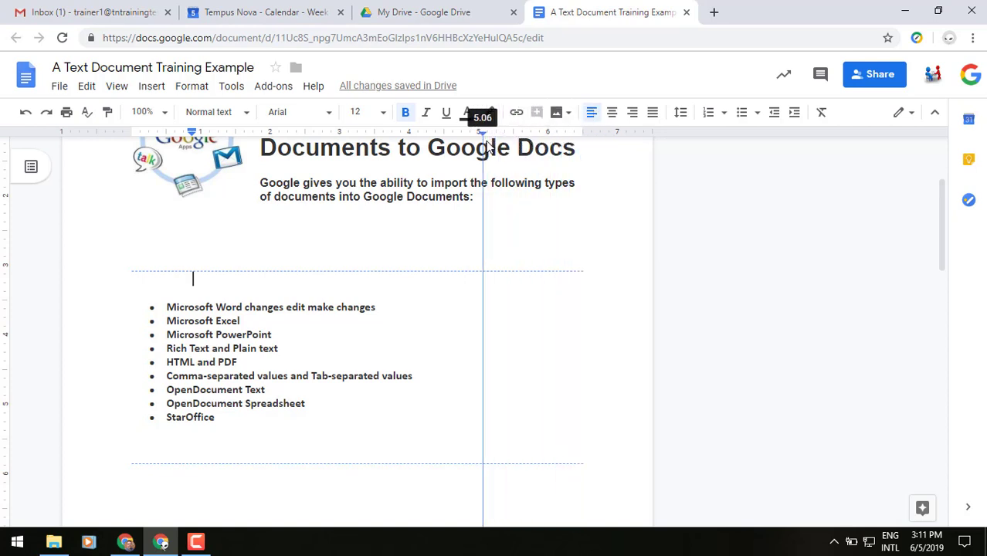
drag(490, 143, 490, 146)
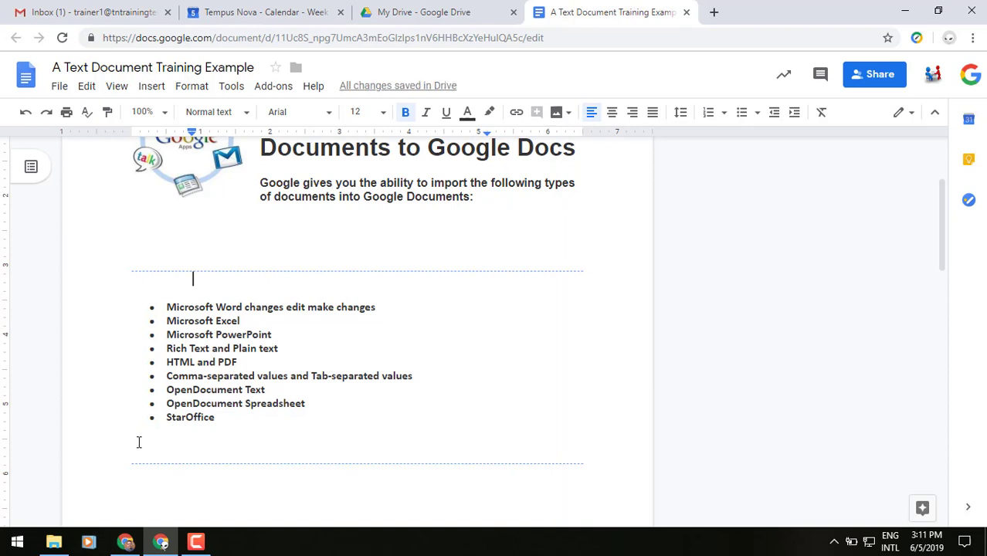
- Type a full-width run of l's on the empty line in the first section
click(134, 247)
triple_click(134, 247)
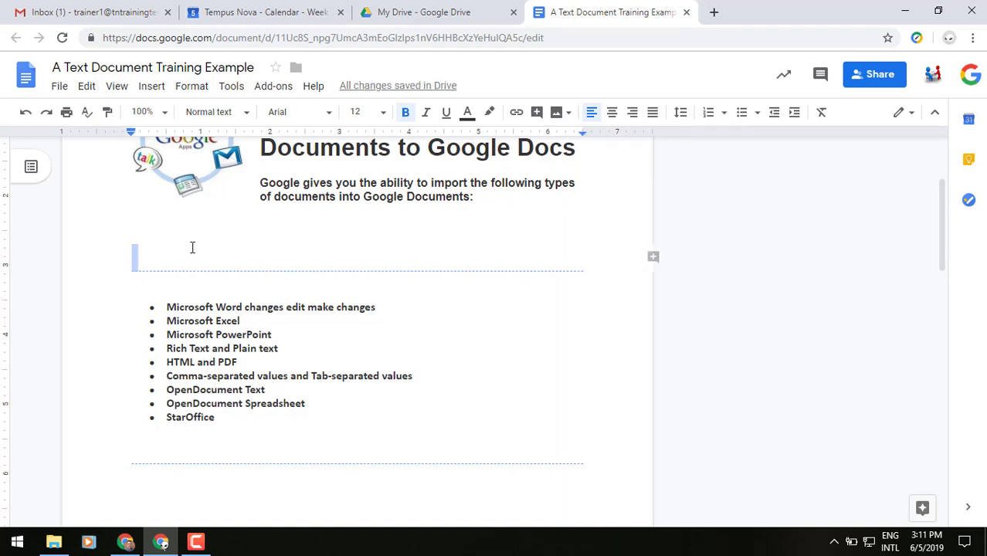
click(300, 247)
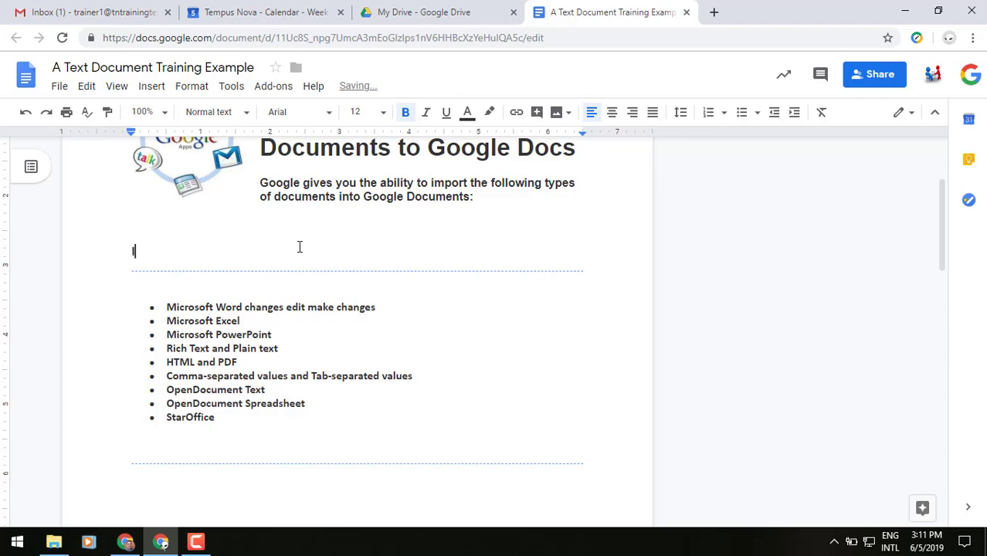
text(llllllllllllllllllllllllllllllllllllllllllllllllllllll)
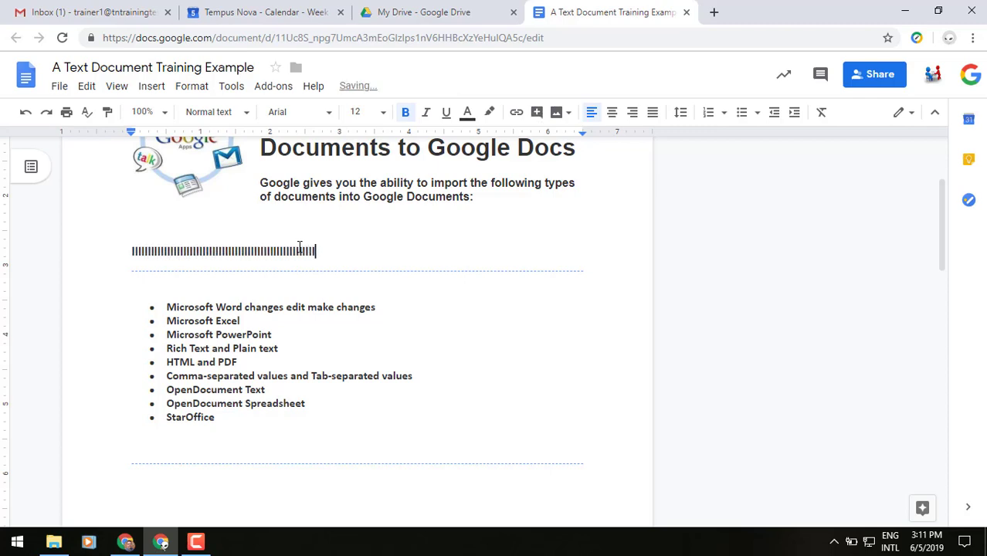
text(lllllllllllllllllllllllllllllllllllllllllllllllllllllllllll)
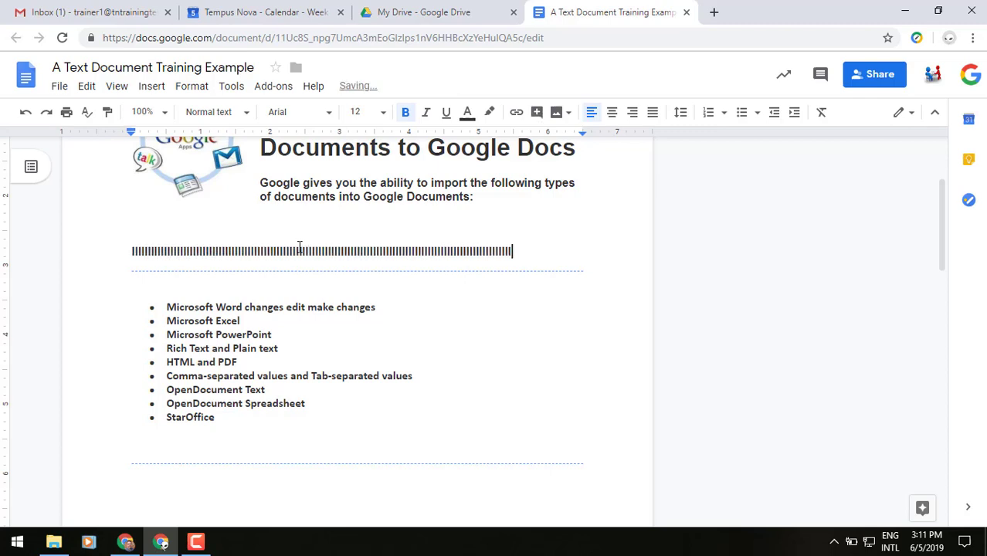
text(lllllllllllllllllllll)
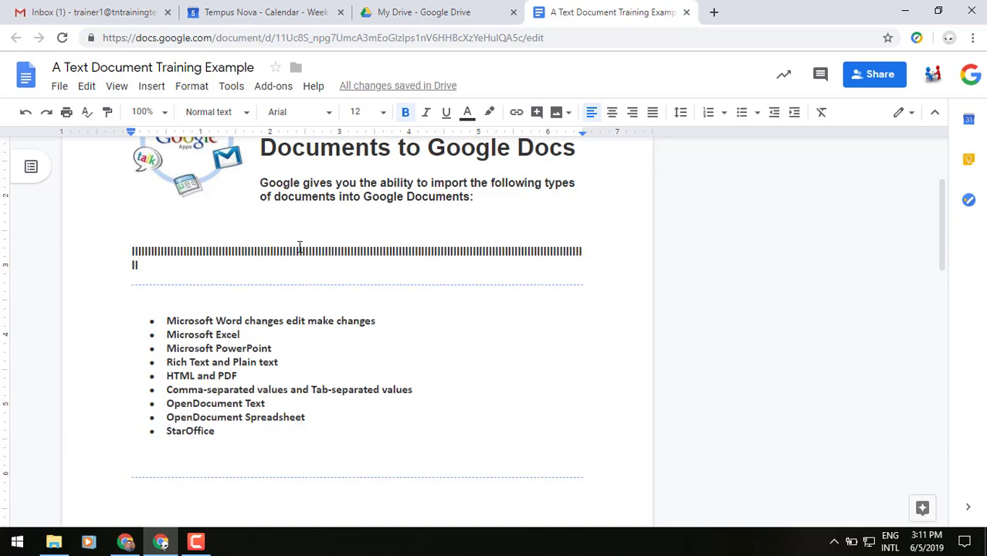
- Type a run of g's on the indented empty line above the list
click(177, 462)
click(162, 296)
text(ggggggggggggggggggggggggggggggggggg)
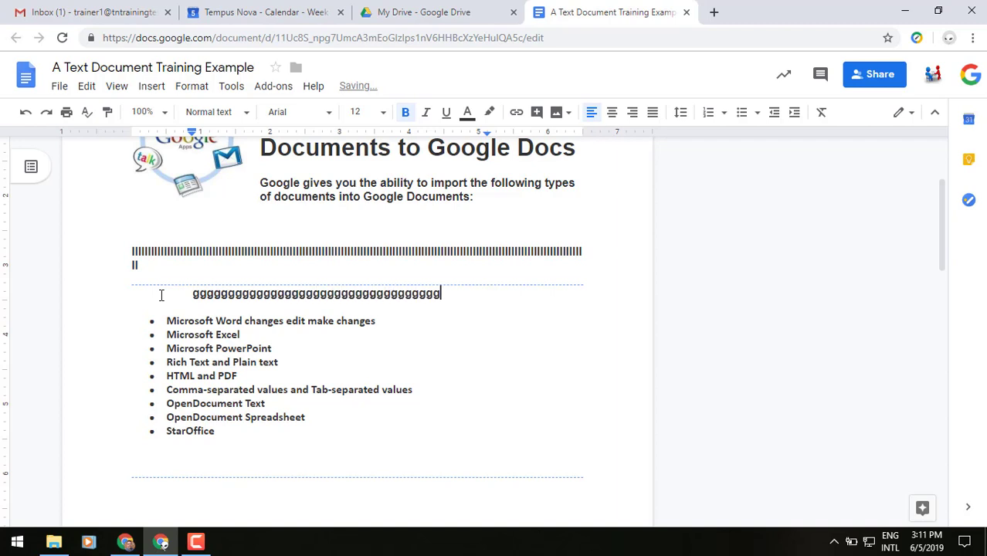
text(ggggggggggggggg)
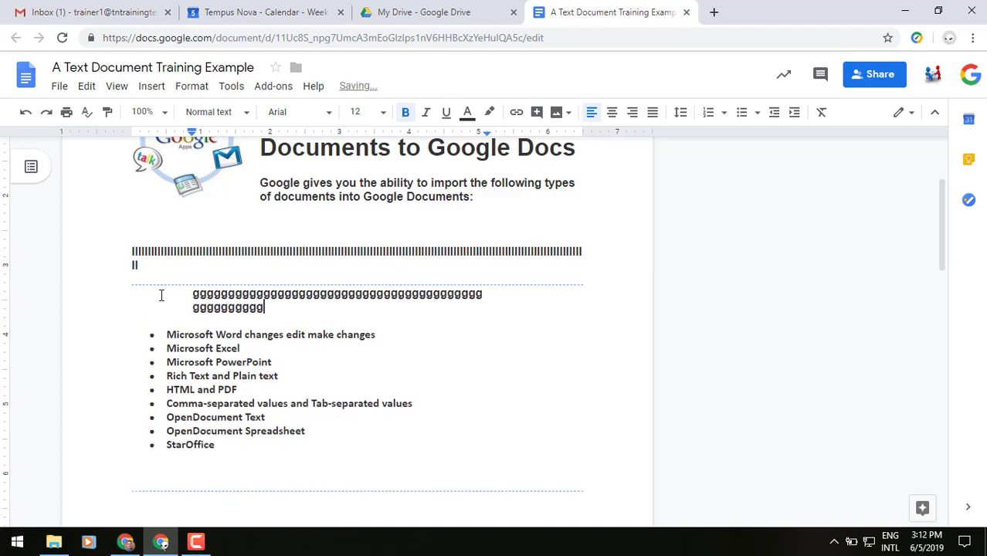
text(gggggggggggggggggggggggggggggggggggggggg)
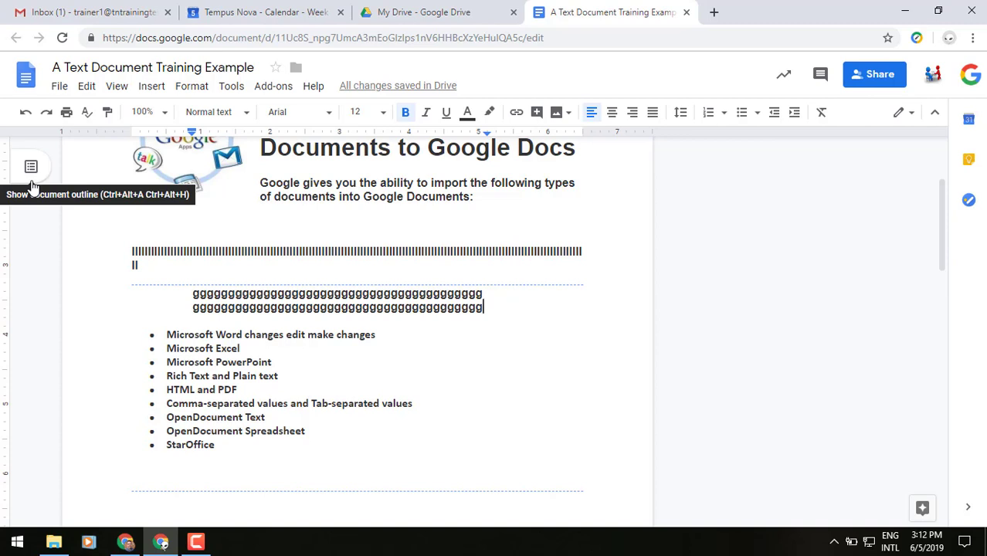
mouse_move(31, 166)
click(149, 87)
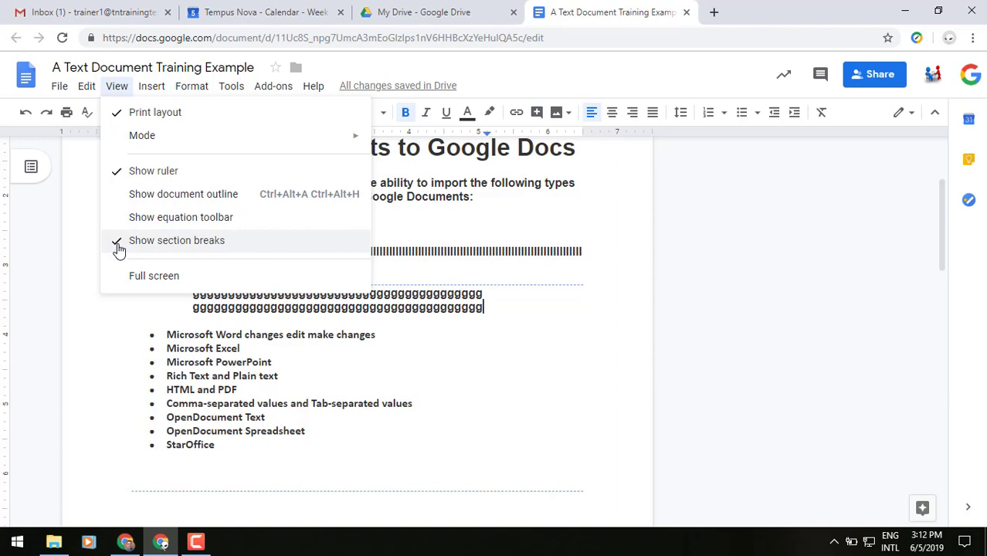
click(92, 316)
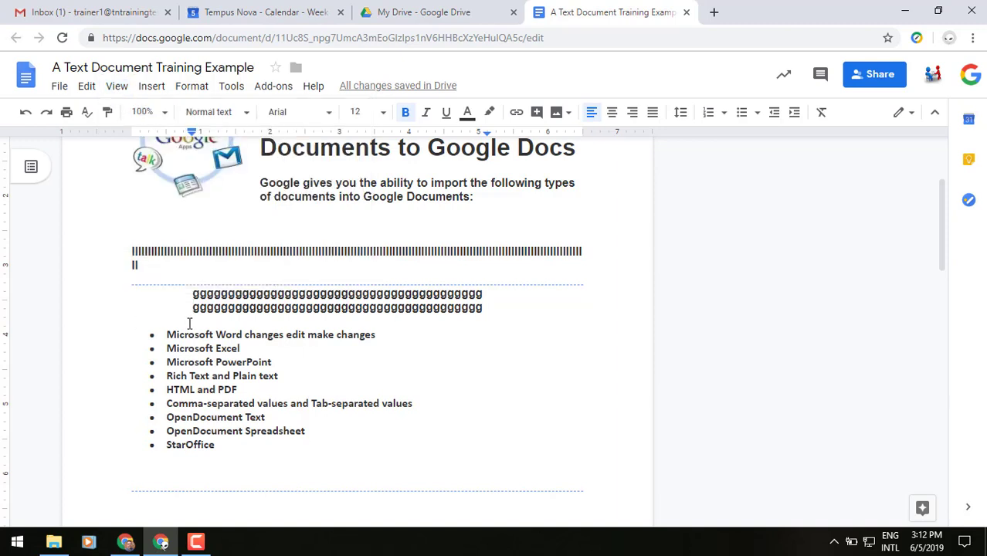